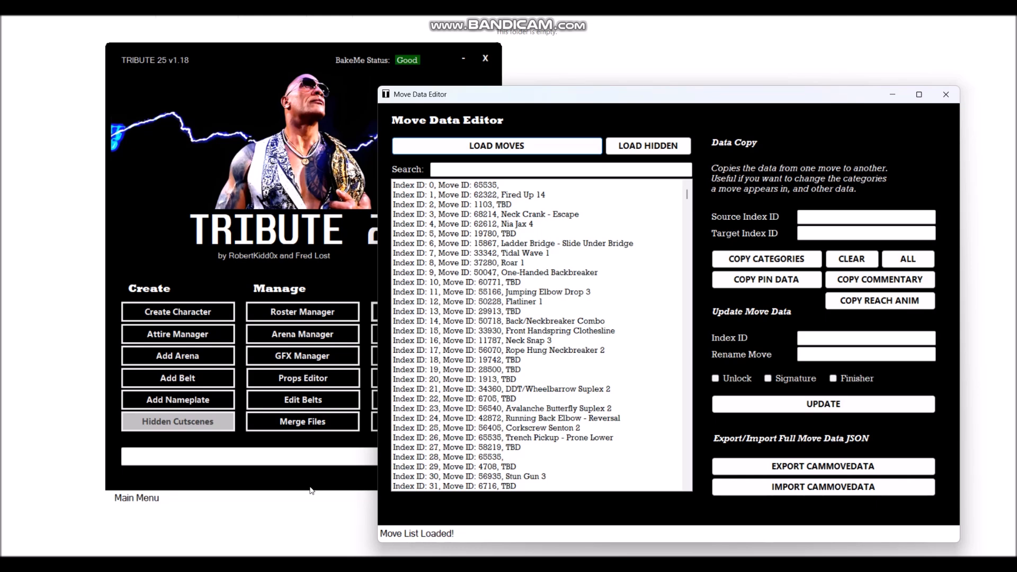
Close and reopen the Move Data Editor, and load the full move list
{"action": "left_click", "coordinate": [946, 94]}
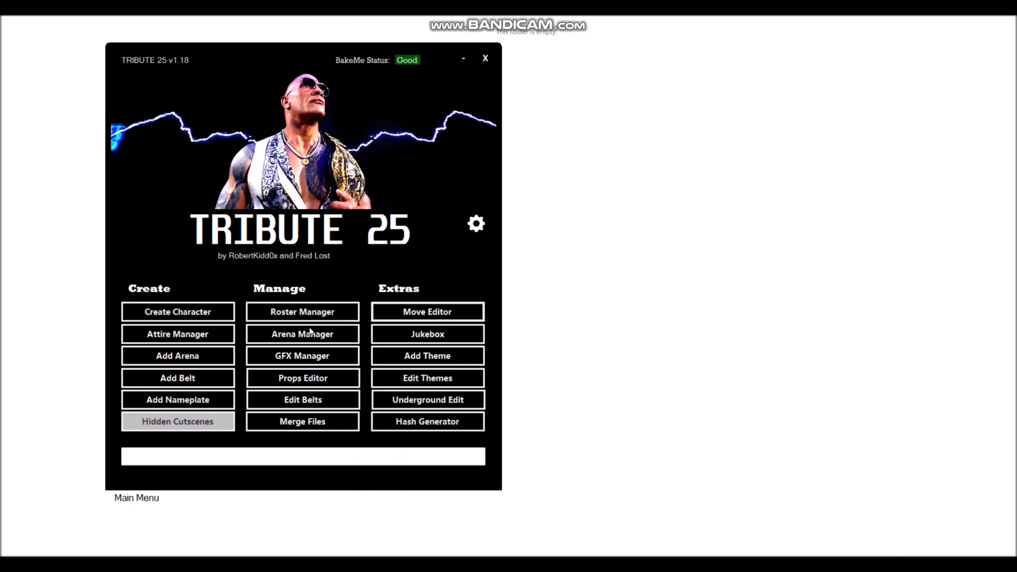
{"action": "left_click", "coordinate": [451, 311]}
{"action": "left_click_drag", "start_coordinate": [443, 29], "coordinate": [609, 90]}
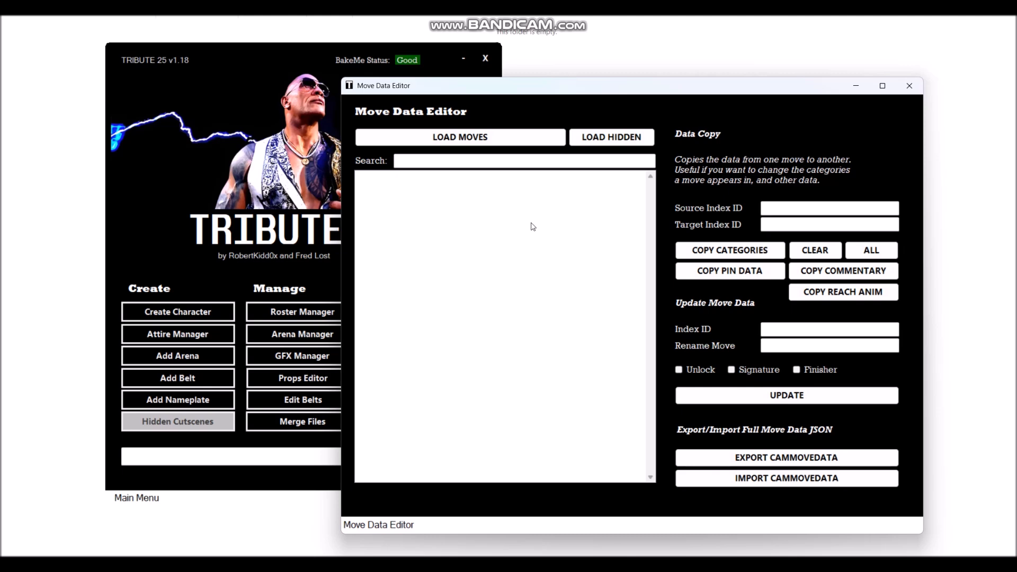
{"action": "left_click", "coordinate": [484, 142]}
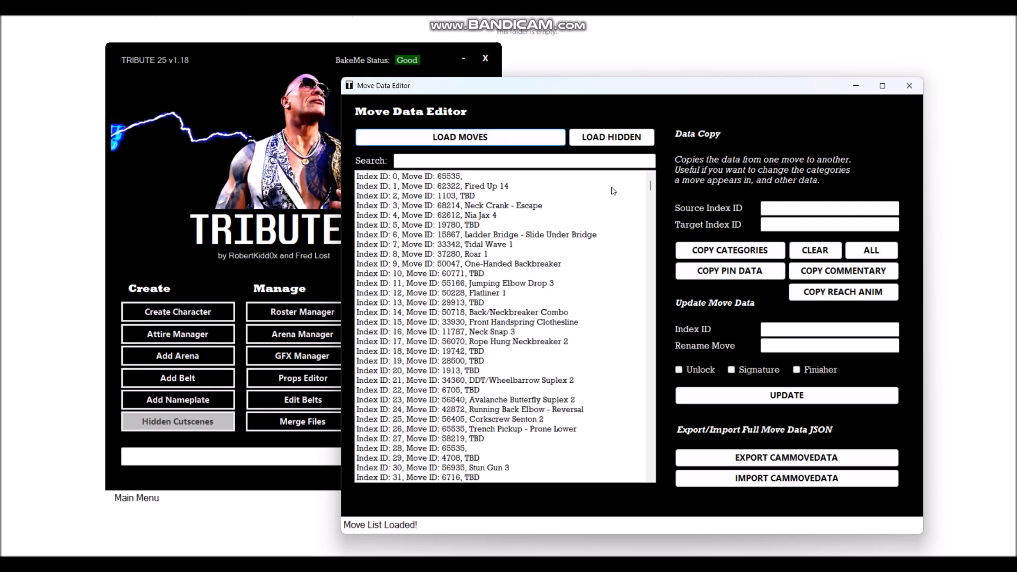
{"action": "left_click_drag", "start_coordinate": [652, 188], "coordinate": [663, 171]}
{"action": "left_click", "coordinate": [478, 227]}
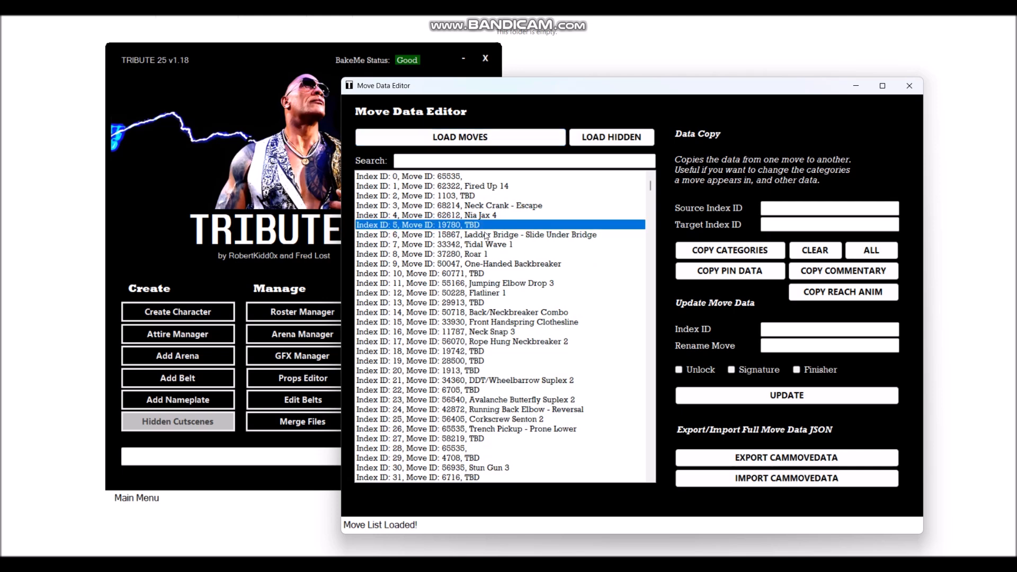
{"action": "left_click", "coordinate": [484, 449]}
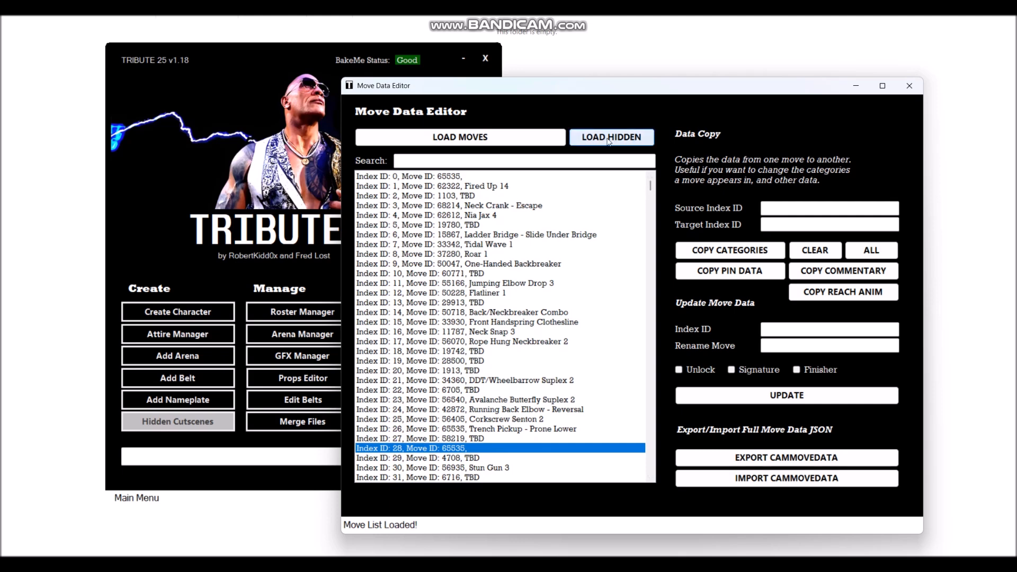
Load the hidden moves and look through the entries, such as Roundhouse Kick 1 and Bro-Mission - loop
{"action": "left_click", "coordinate": [625, 139]}
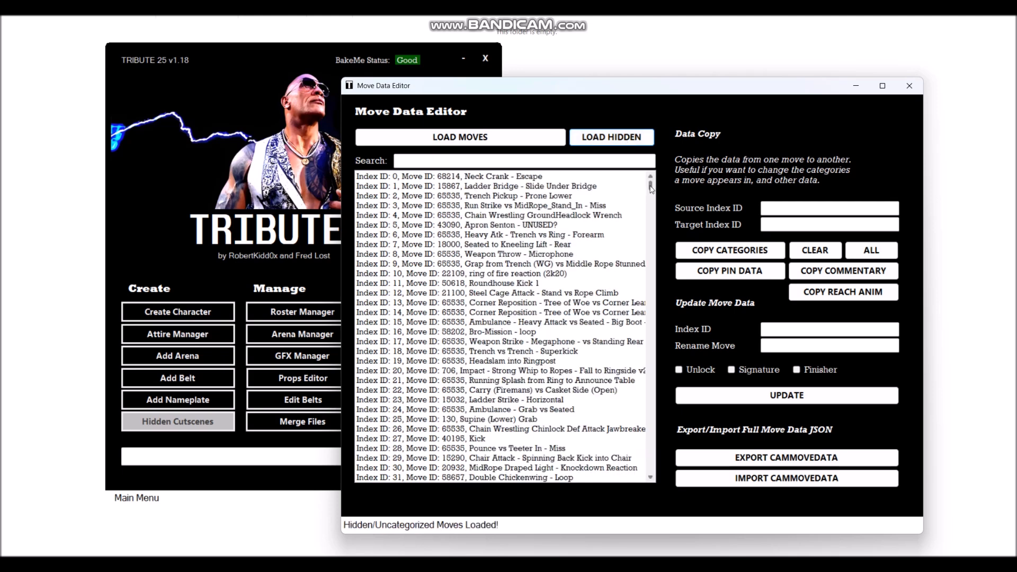
{"action": "left_click_drag", "start_coordinate": [652, 188], "coordinate": [656, 183]}
{"action": "left_click_drag", "start_coordinate": [729, 90], "coordinate": [696, 83]}
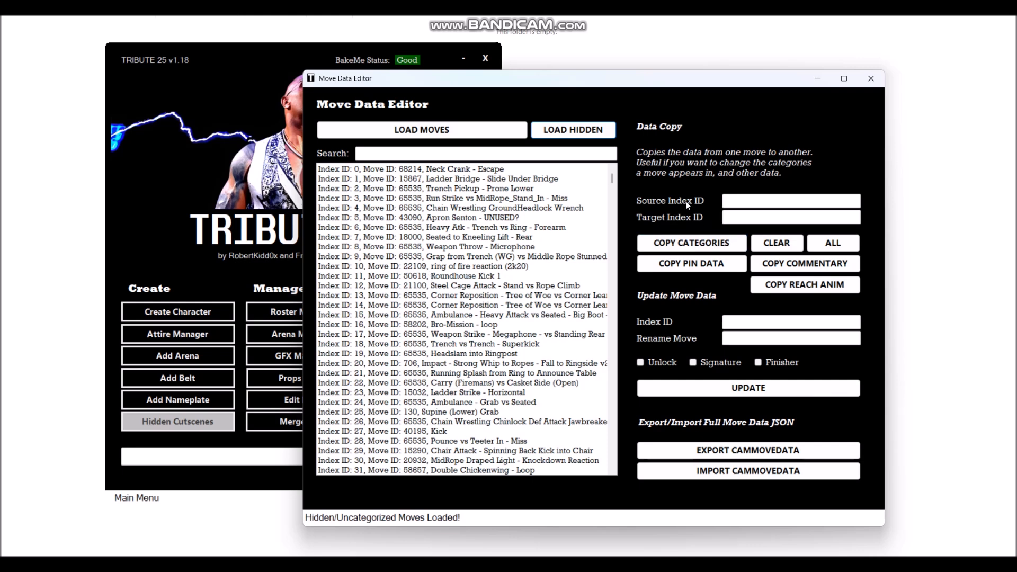
{"action": "left_click", "coordinate": [408, 279]}
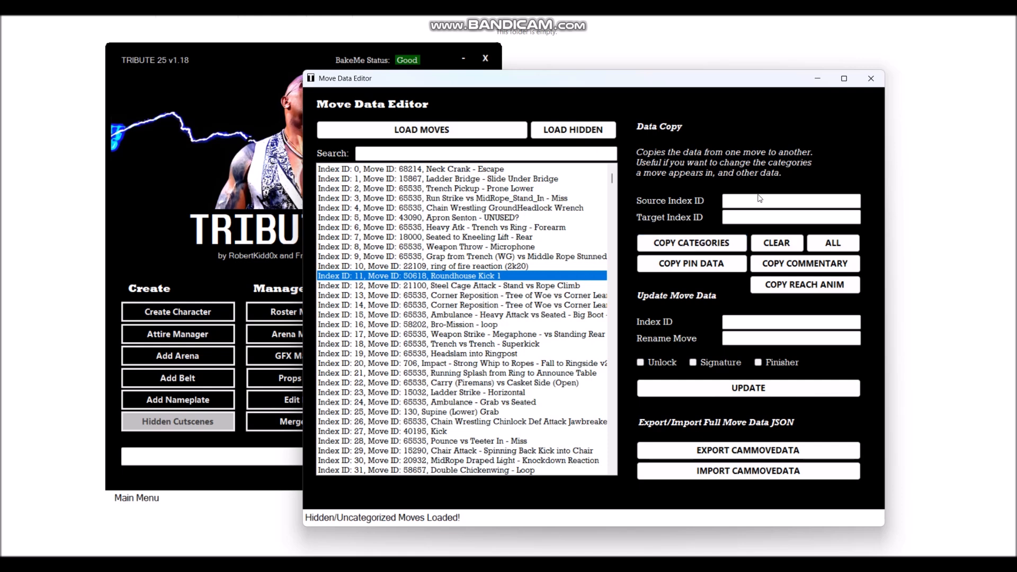
{"action": "left_click", "coordinate": [471, 324]}
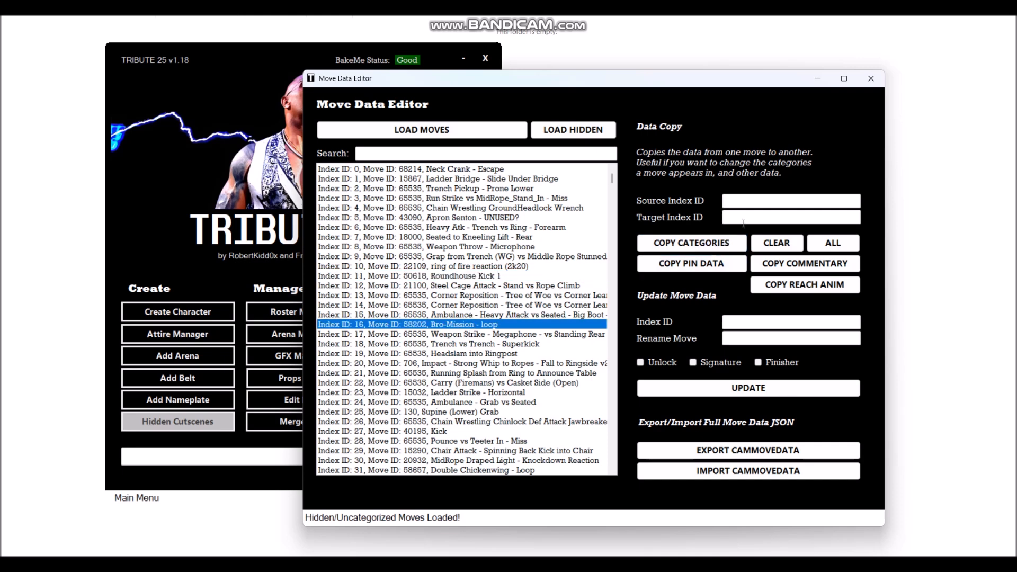
{"action": "left_click", "coordinate": [761, 203]}
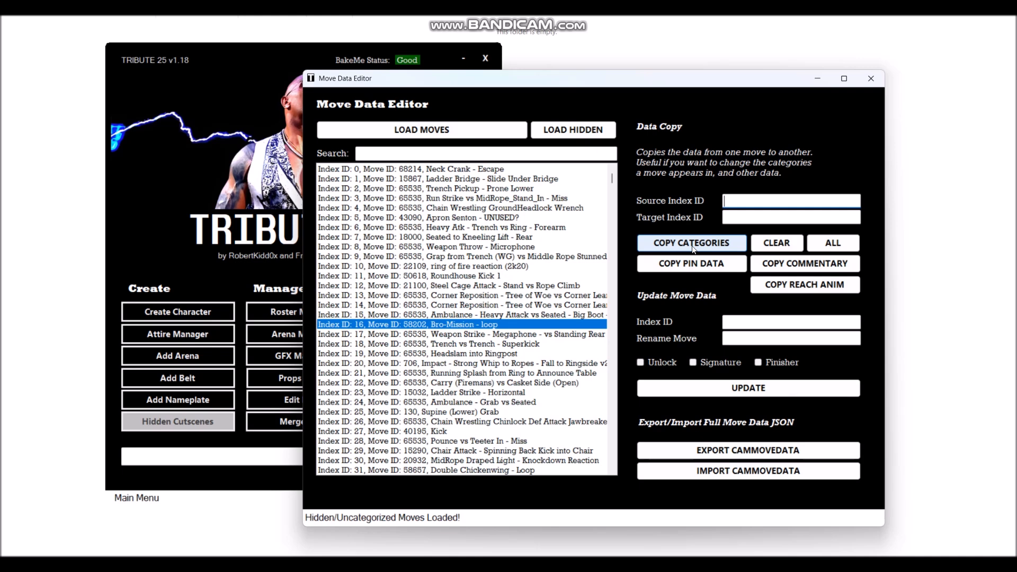
Reload the full move list, then search for "diving elbow drop 1" and select the Diving Elbow Drop 1 entry
{"action": "left_click", "coordinate": [459, 152]}
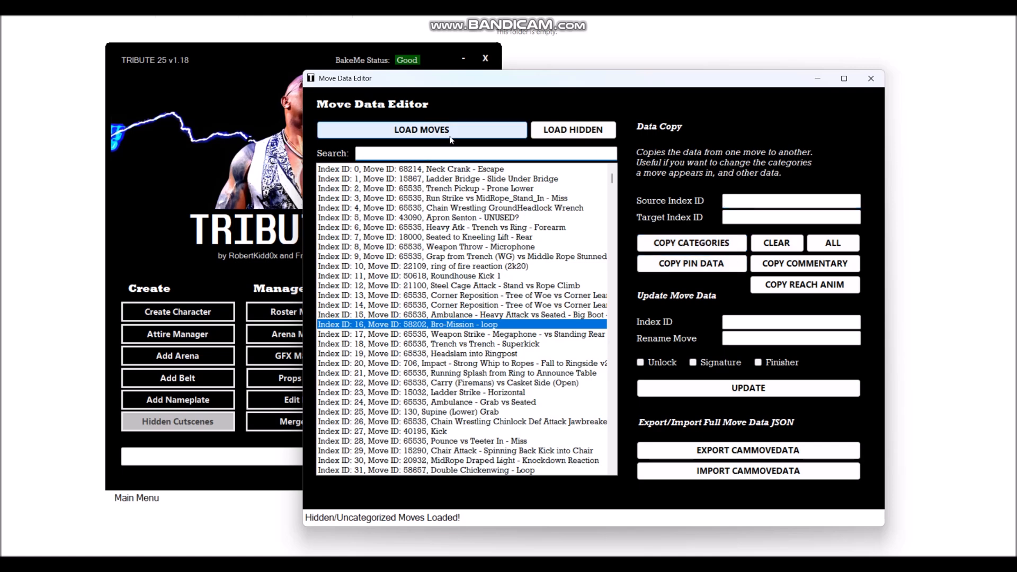
{"action": "left_click", "coordinate": [459, 134]}
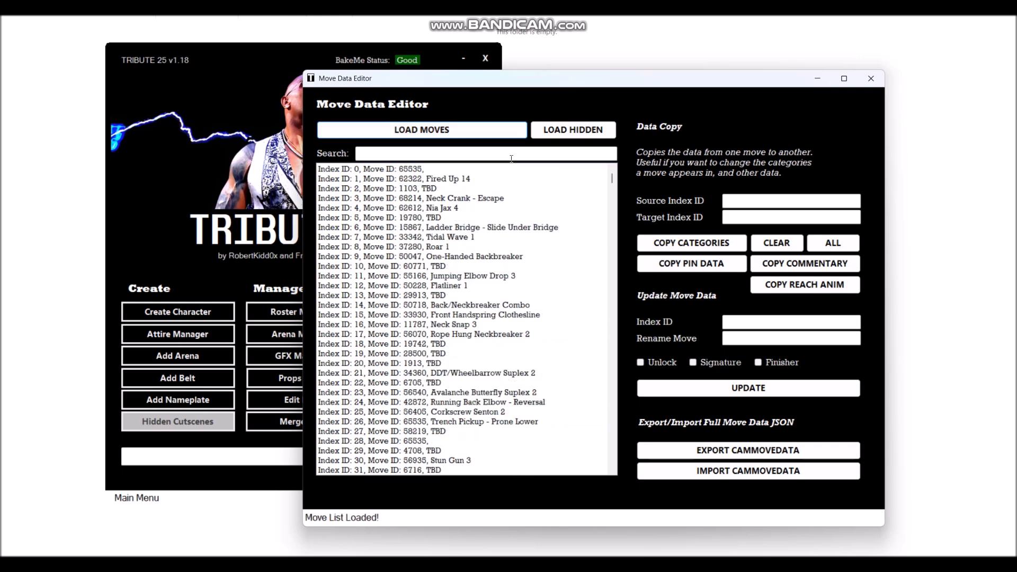
{"action": "type", "text": "d"}
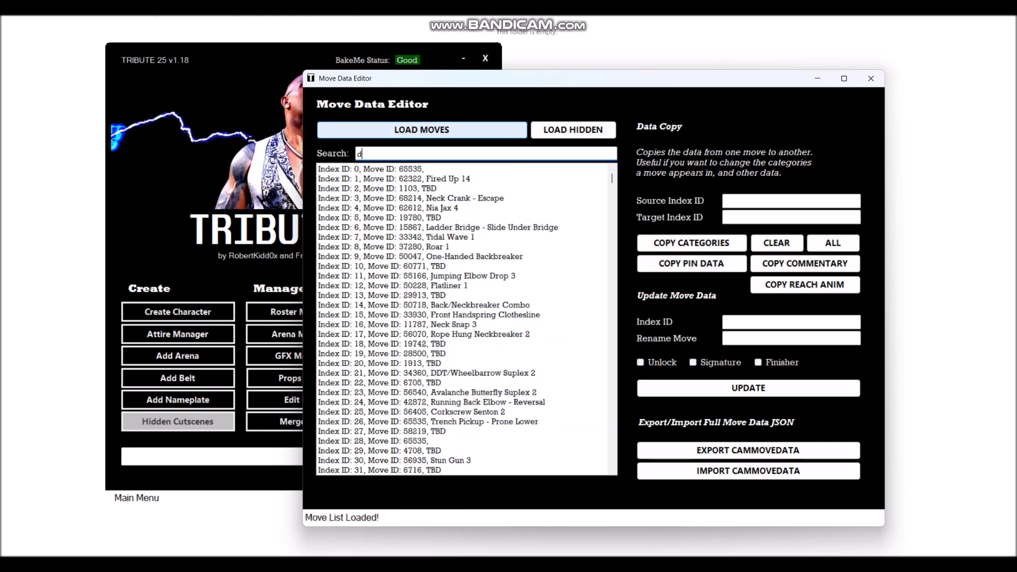
{"action": "type", "text": "iving elobow"}
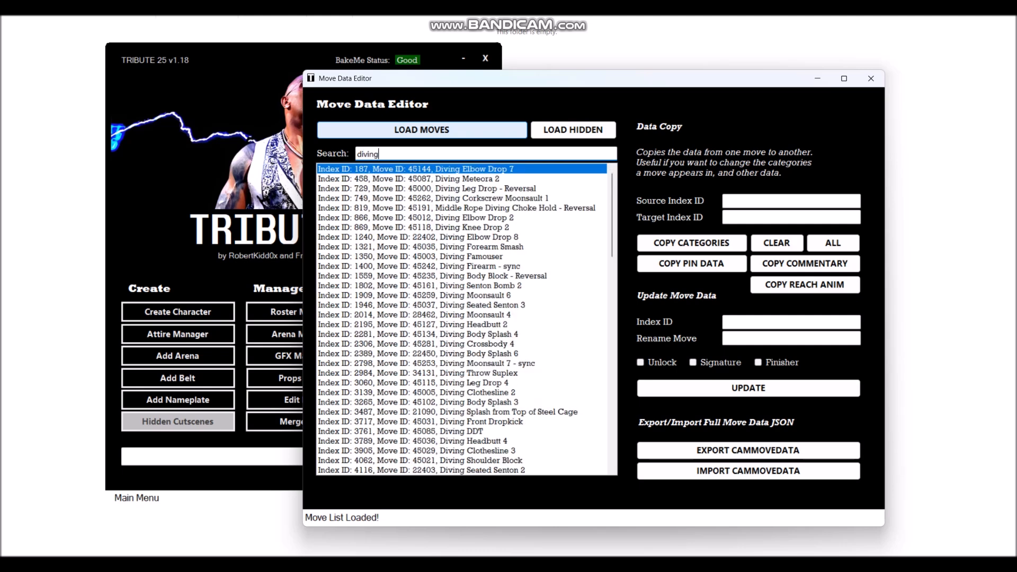
{"action": "key", "text": "BackSpace"}
{"action": "key", "text": "BackSpace"}
{"action": "key", "text": "BackSpace"}
{"action": "key", "text": "BackSpace"}
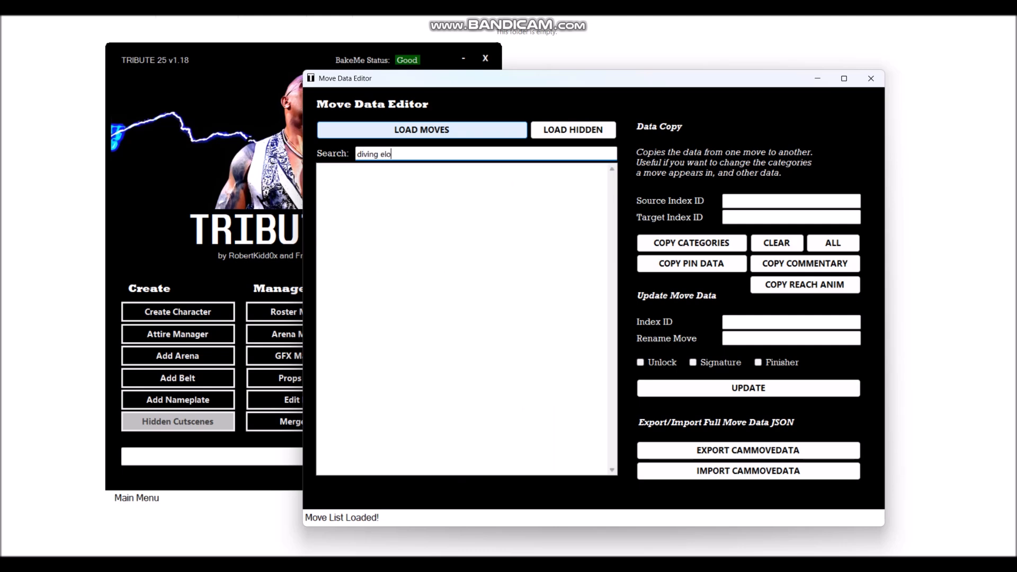
{"action": "type", "text": "bow drop"}
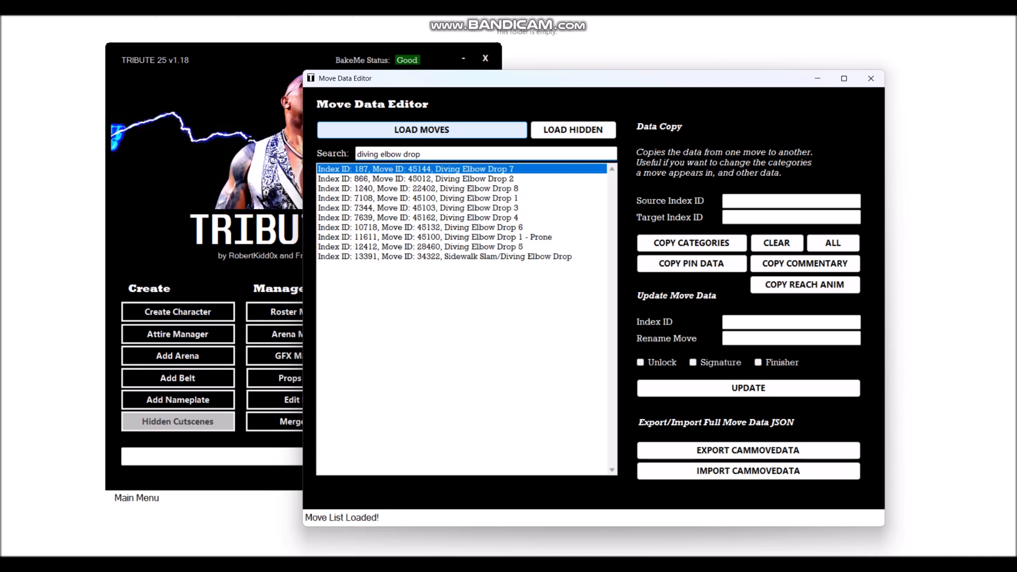
{"action": "type", "text": "1"}
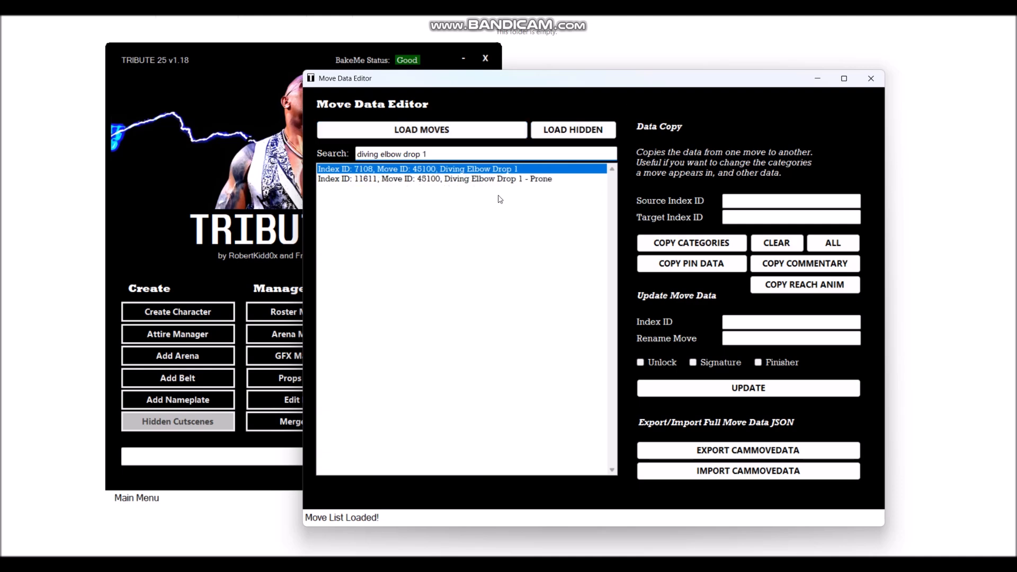
{"action": "left_click", "coordinate": [473, 181]}
{"action": "left_click", "coordinate": [483, 171]}
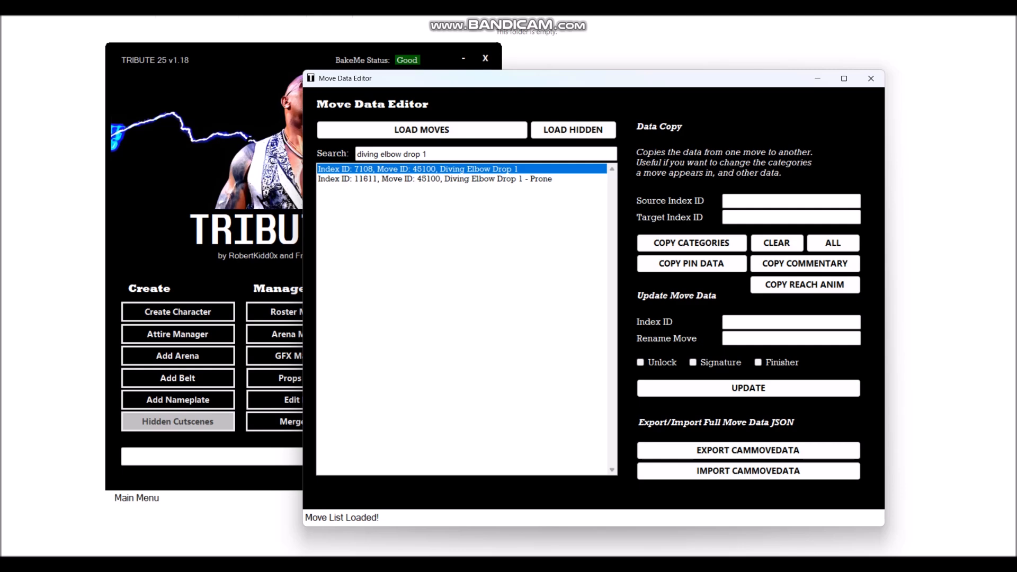
Switch to Visual Studio Code and examine the moves and category names in Move Categories TRIBUTE 25.json
{"action": "mouse_move", "coordinate": [733, 566]}
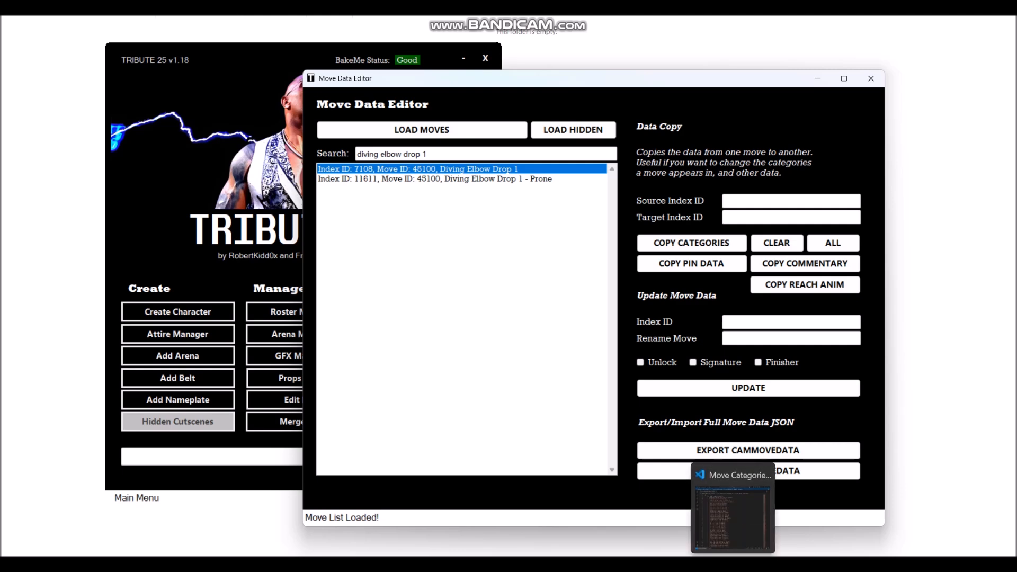
{"action": "left_click", "coordinate": [733, 516]}
{"action": "left_click", "coordinate": [320, 182]}
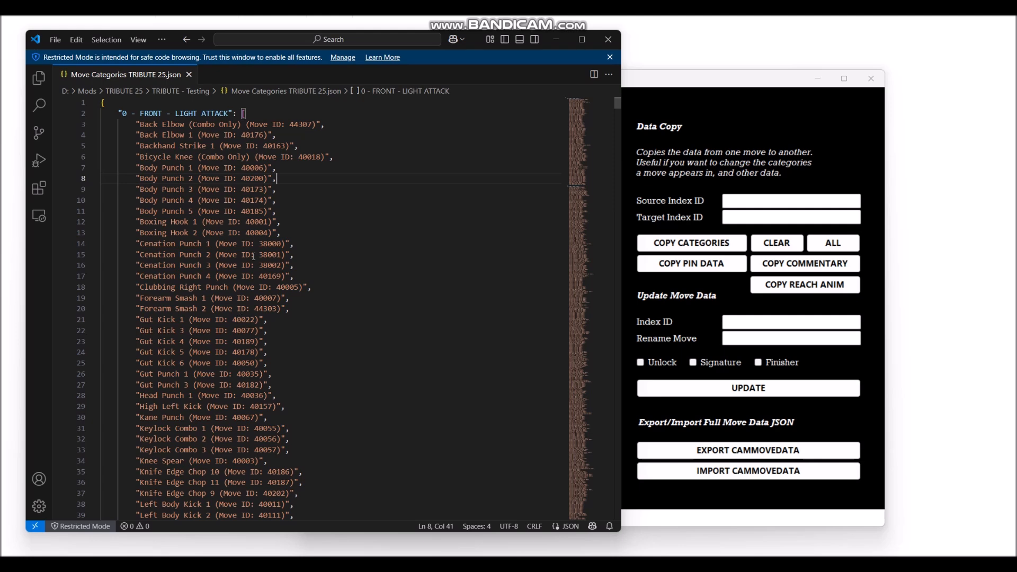
{"action": "left_click", "coordinate": [274, 319]}
{"action": "left_click", "coordinate": [303, 244]}
{"action": "left_click", "coordinate": [336, 125]}
{"action": "left_click", "coordinate": [298, 169]}
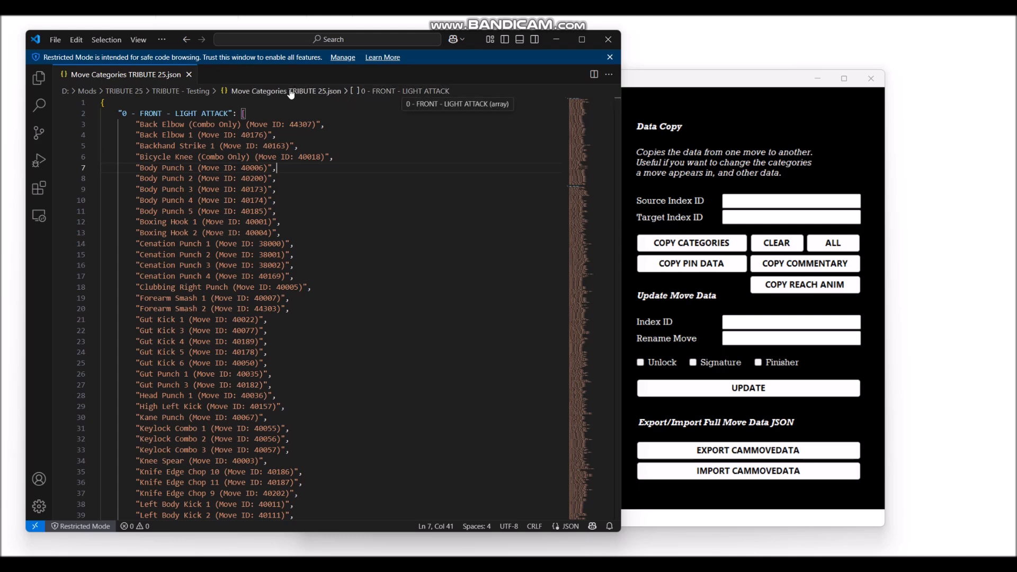
{"action": "left_click", "coordinate": [408, 95]}
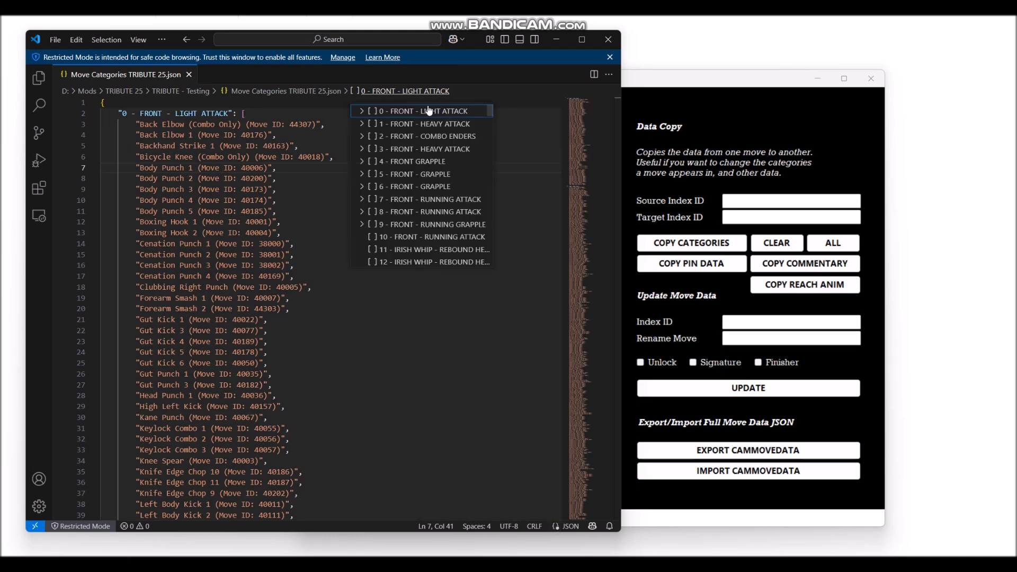
{"action": "left_click_drag", "start_coordinate": [490, 113], "coordinate": [497, 138]}
{"action": "key", "text": "Escape"}
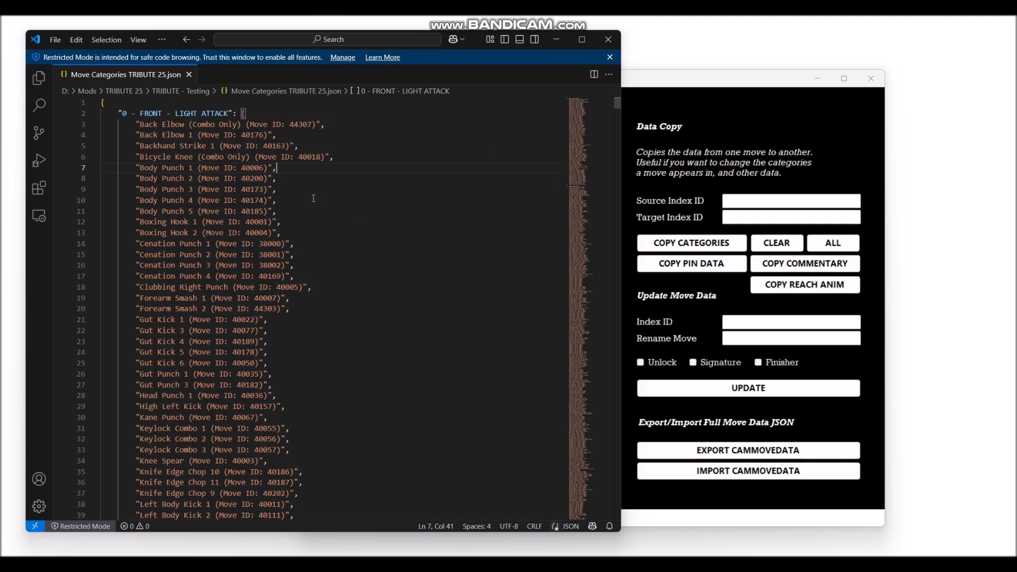
Search the JSON file for "diving elbow drop 1" and highlight the name of the category that contains it
{"action": "key", "text": "ctrl+f"}
{"action": "type", "text": "di"}
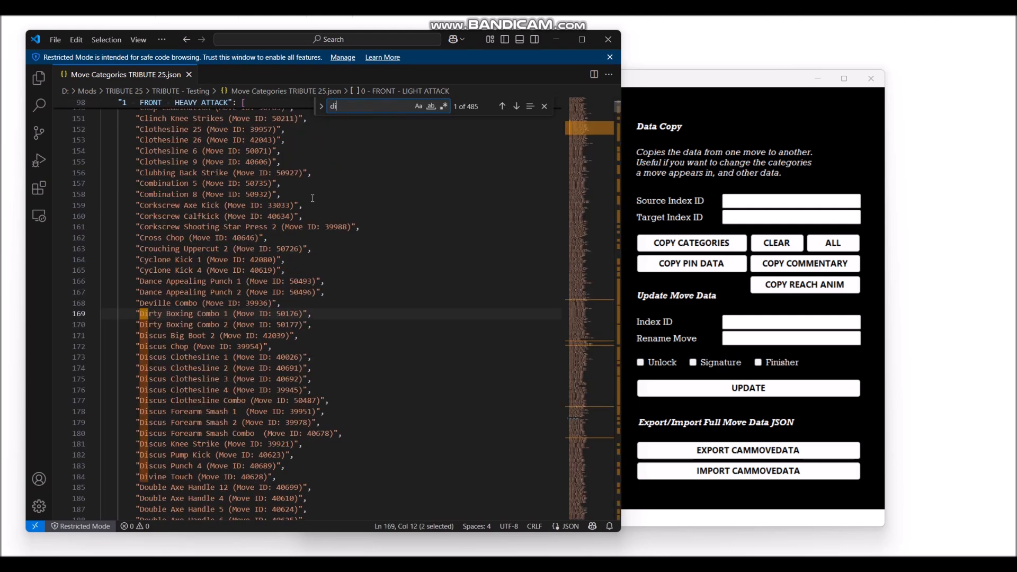
{"action": "type", "text": "ving"}
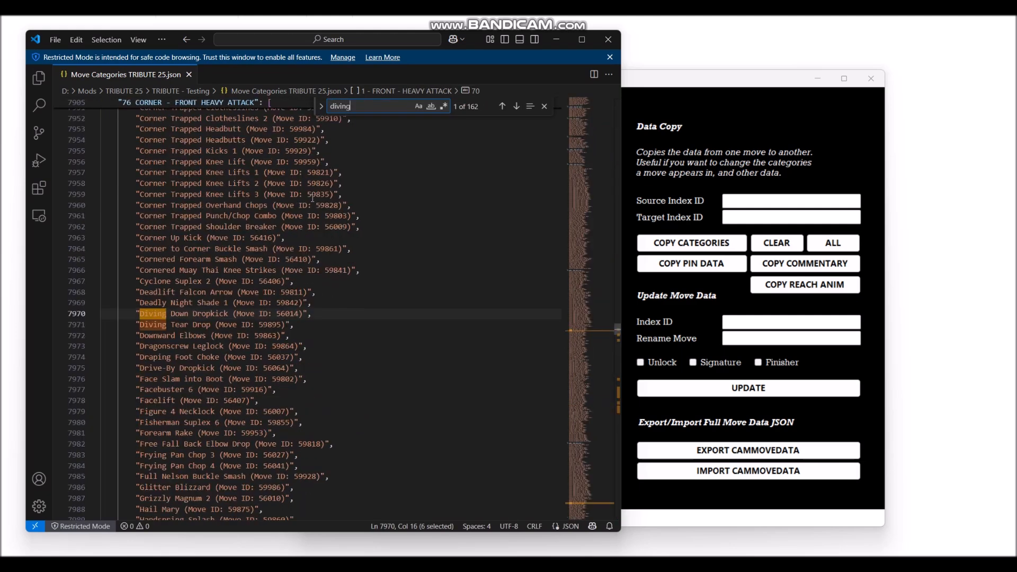
{"action": "type", "text": " elbow d"}
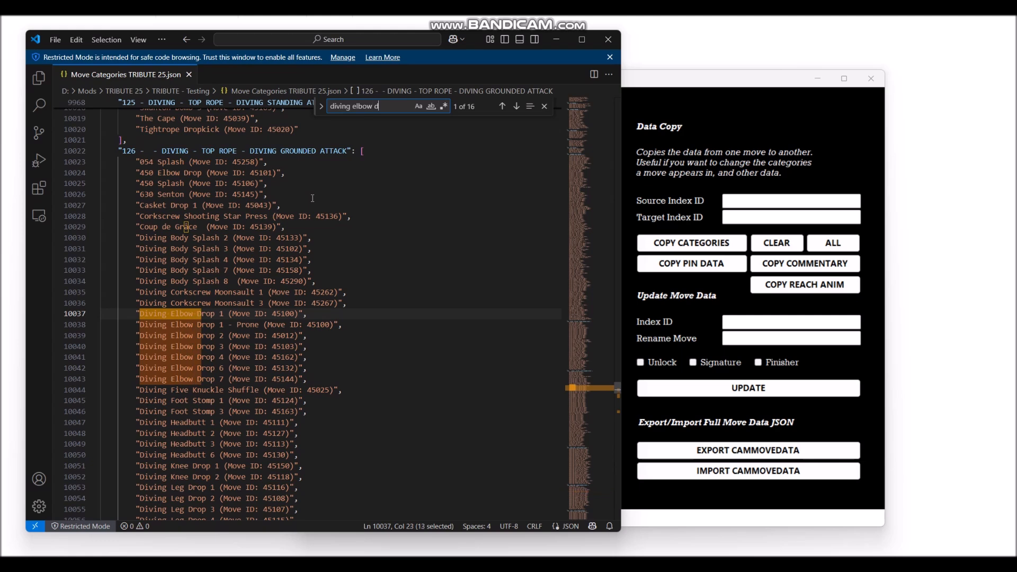
{"action": "type", "text": "rop 1"}
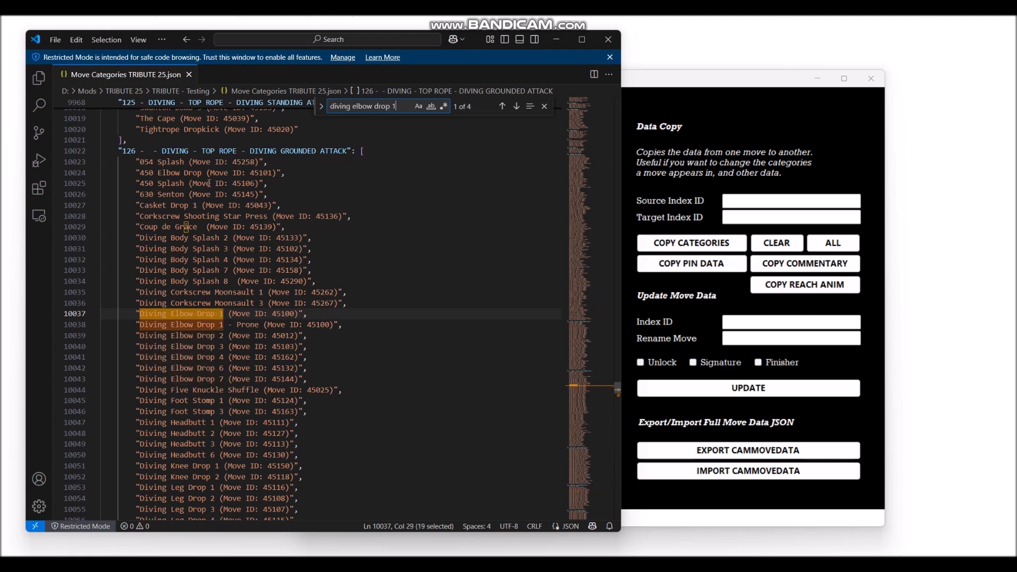
{"action": "left_click_drag", "start_coordinate": [163, 152], "coordinate": [349, 151]}
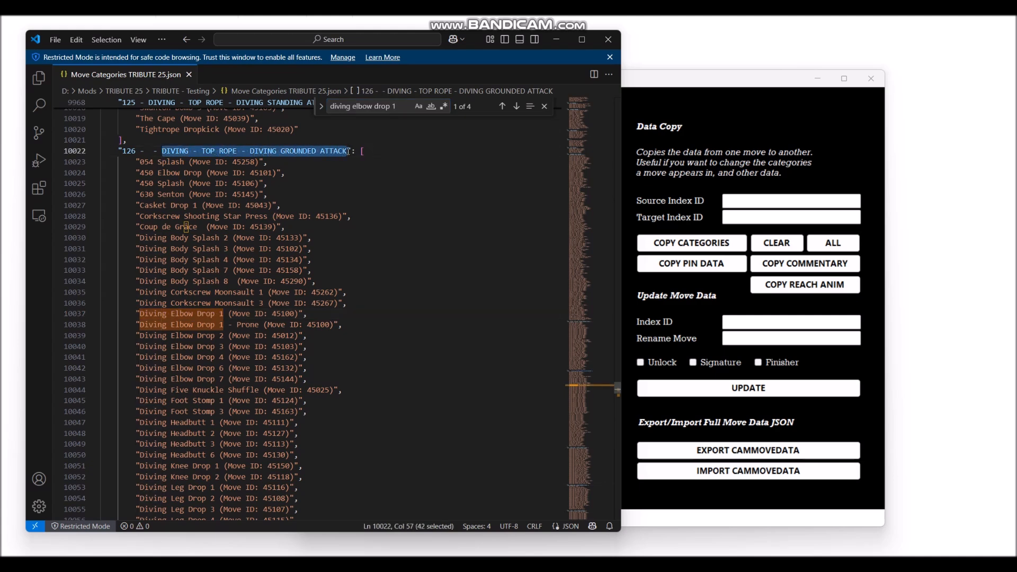
{"action": "left_click", "coordinate": [337, 263]}
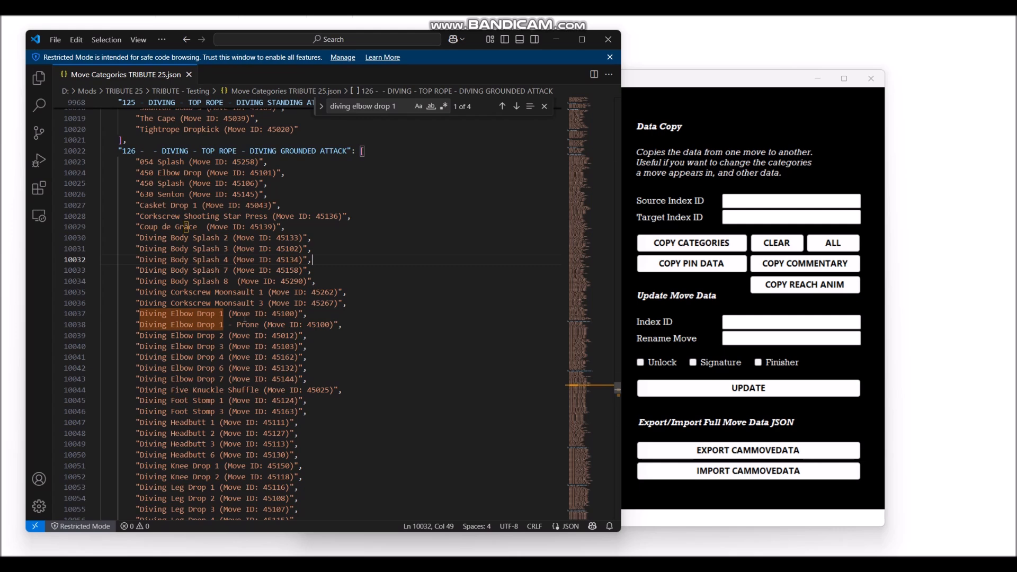
Switch back to the Move Data Editor and enter 7108 as the Target Index ID for the data copy
{"action": "left_click", "coordinate": [670, 92]}
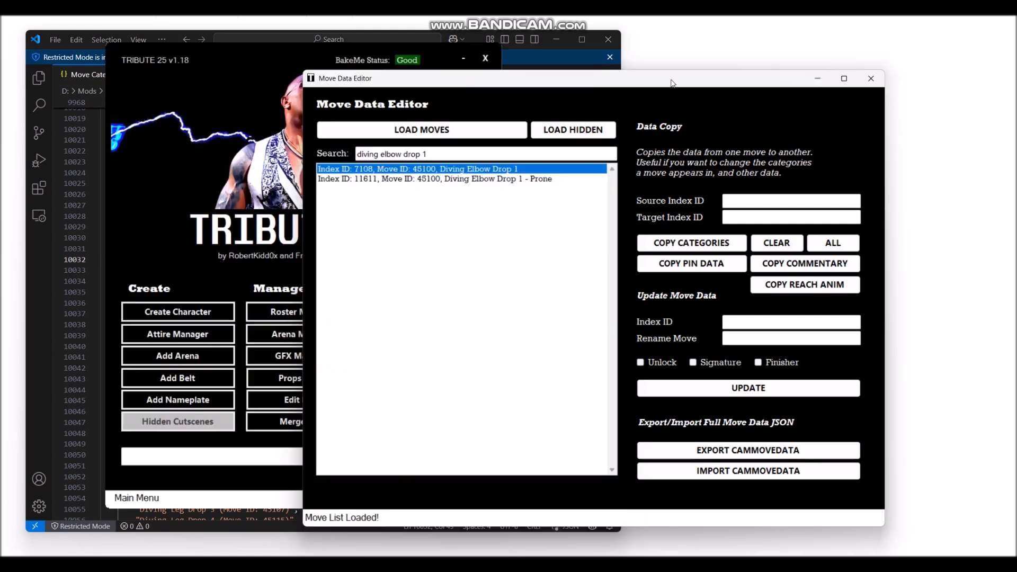
{"action": "left_click", "coordinate": [741, 217]}
{"action": "type", "text": "7108"}
{"action": "key", "text": "shift+Tab"}
{"action": "left_click_drag", "start_coordinate": [701, 86], "coordinate": [735, 99]}
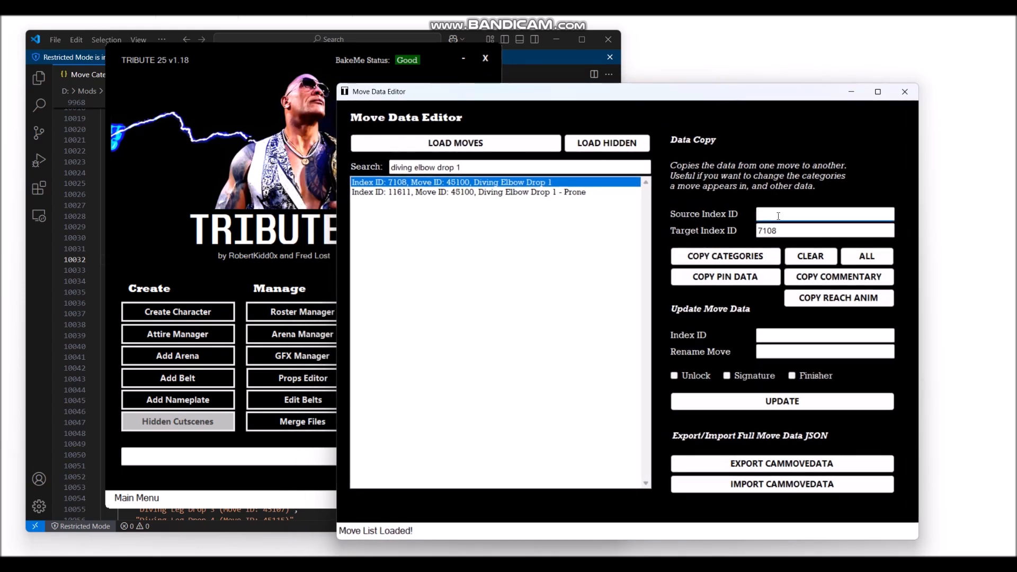
In Visual Studio Code, go to category "125 - DIVING - TOP ROPE - DIVING STANDING ATTACK" and highlight Diving Crossbody 1 as a source move
{"action": "left_click", "coordinate": [34, 287]}
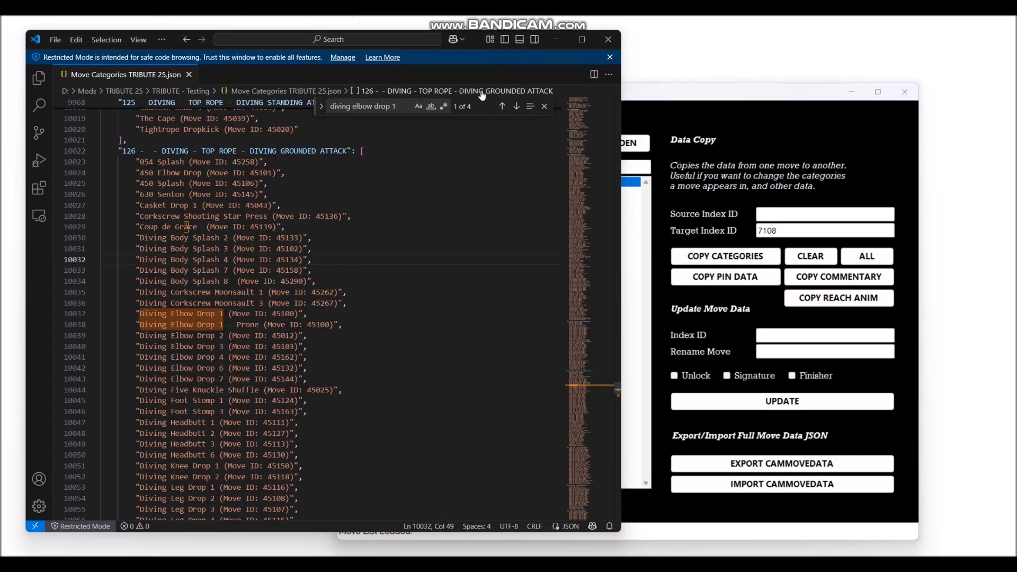
{"action": "left_click", "coordinate": [464, 91]}
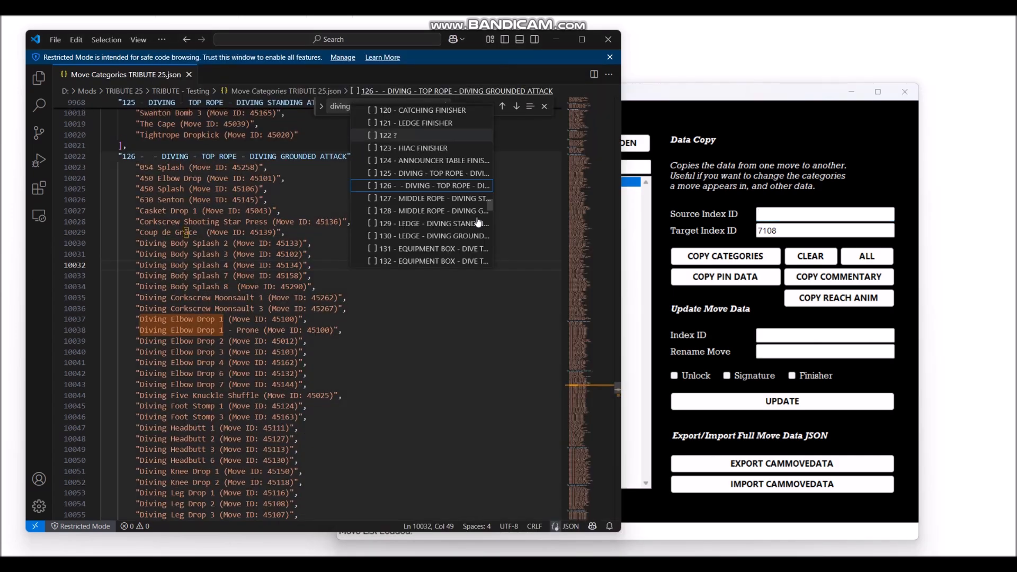
{"action": "left_click", "coordinate": [448, 174]}
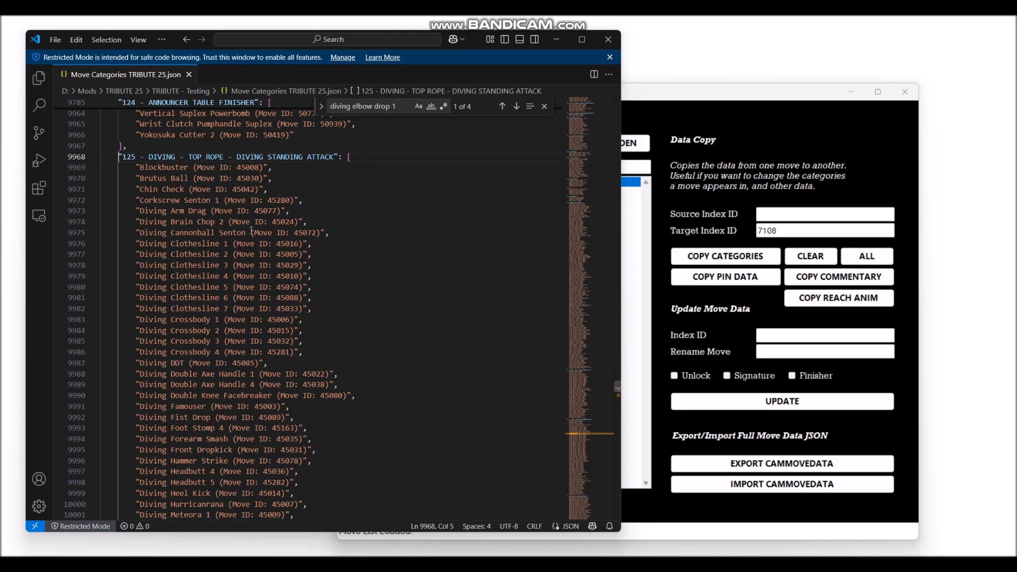
{"action": "left_click_drag", "start_coordinate": [143, 320], "coordinate": [219, 320]}
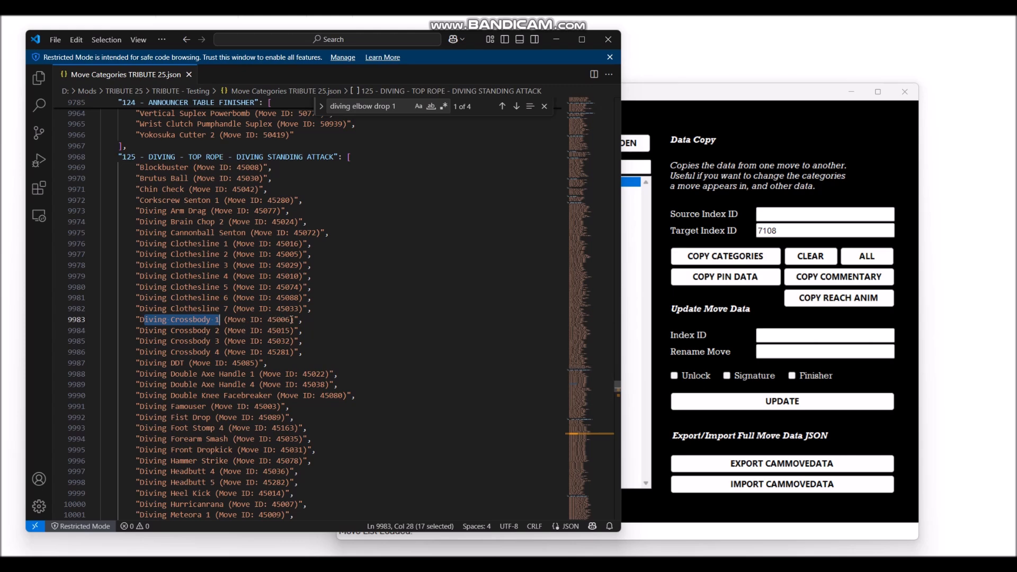
Switch back to the Move Data Editor, search the move list for "diving cross" and select Diving Crossbody 1
{"action": "left_click", "coordinate": [669, 95]}
{"action": "left_click_drag", "start_coordinate": [497, 167], "coordinate": [374, 169]}
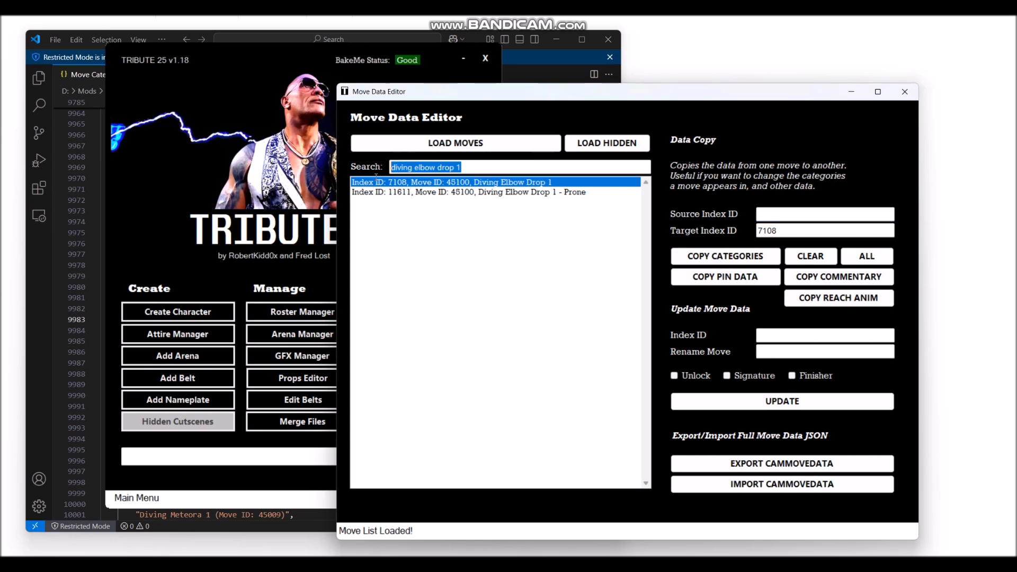
{"action": "type", "text": "d"}
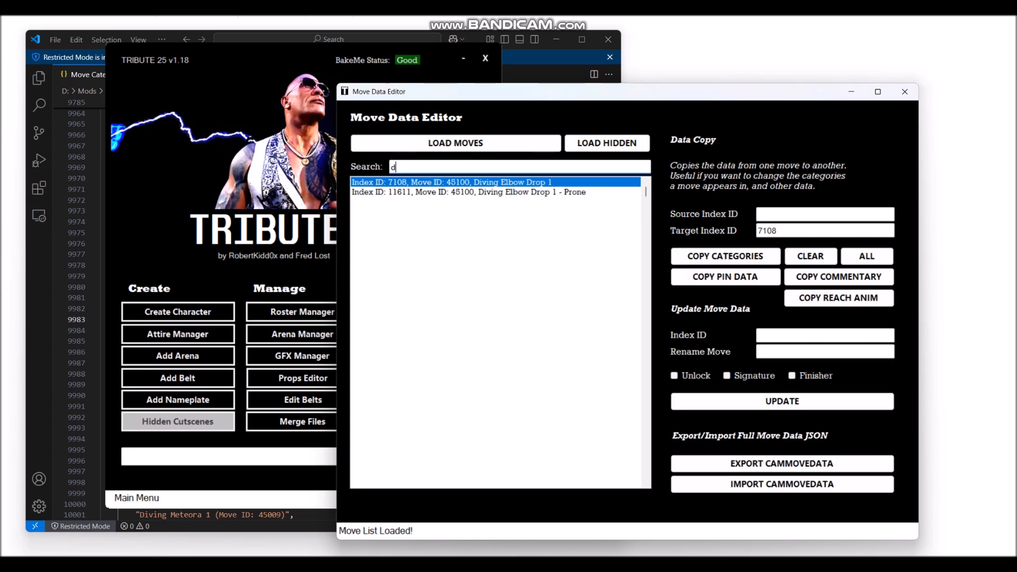
{"action": "type", "text": "ivin"}
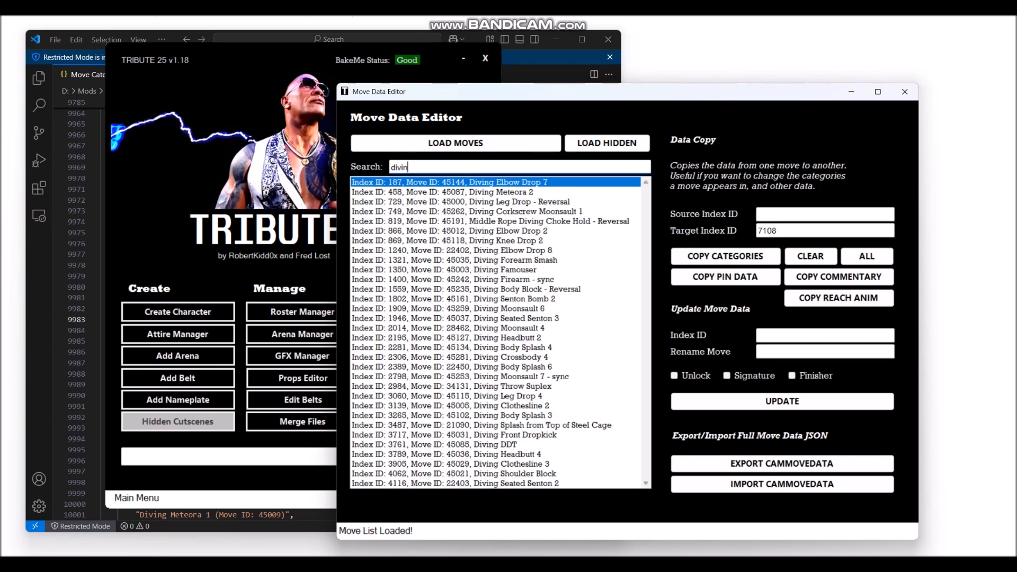
{"action": "type", "text": "g cross"}
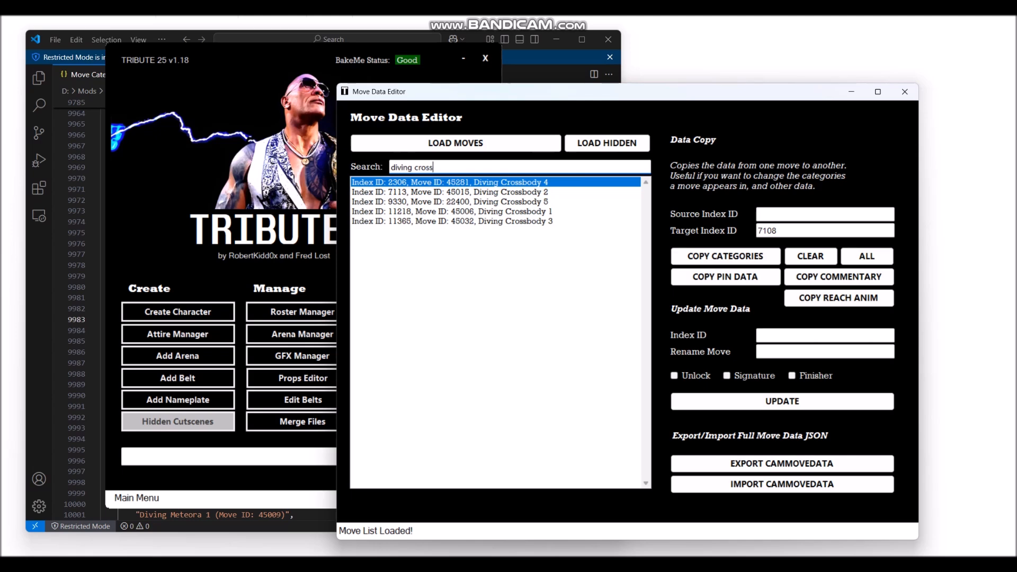
{"action": "left_click", "coordinate": [481, 212]}
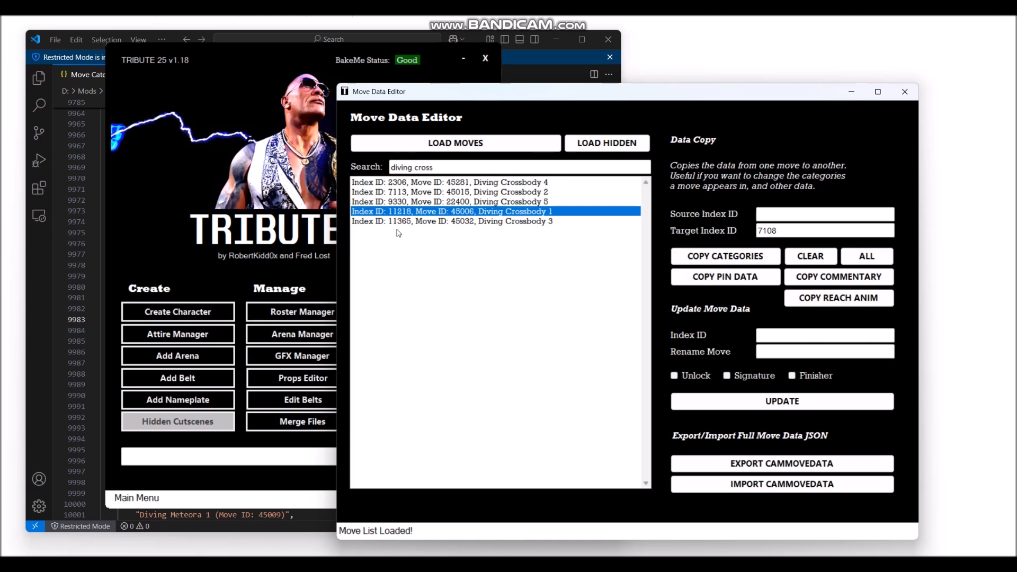
Set the Source Index ID to 11218 and copy the source move's categories to target 7108
{"action": "left_click", "coordinate": [774, 212]}
{"action": "type", "text": "11218"}
{"action": "double_click", "coordinate": [768, 214]}
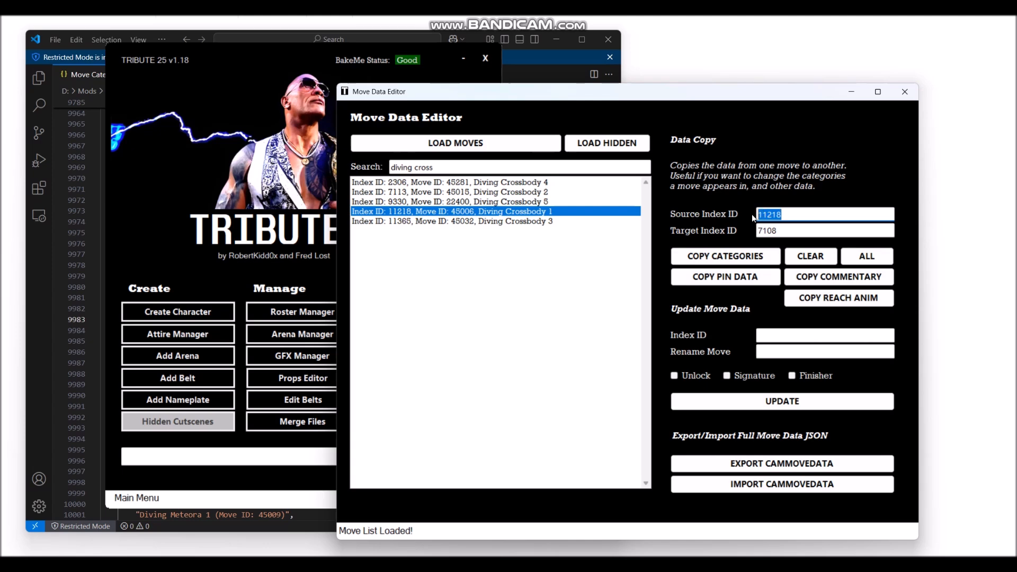
{"action": "double_click", "coordinate": [805, 228]}
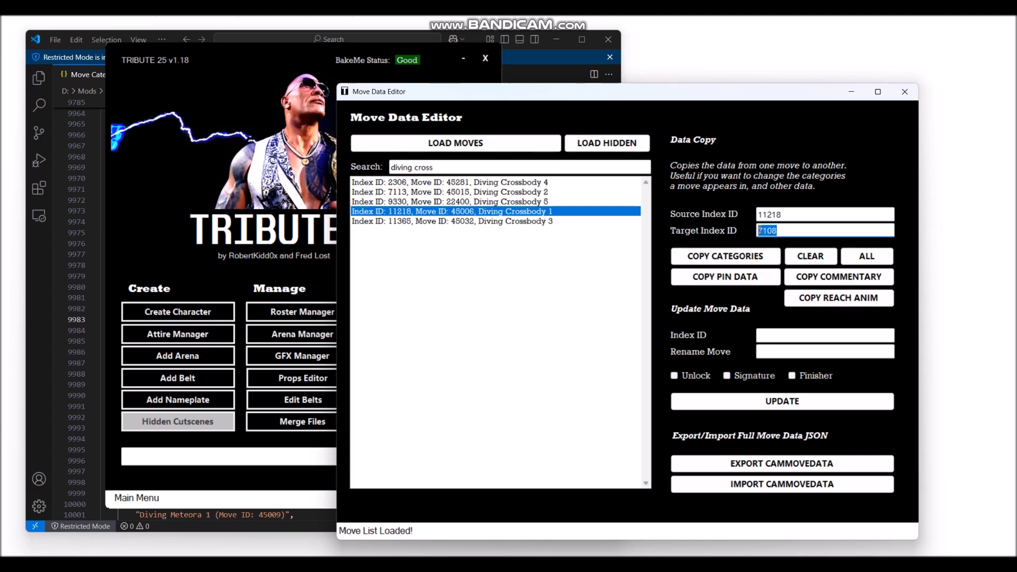
{"action": "left_click", "coordinate": [743, 257]}
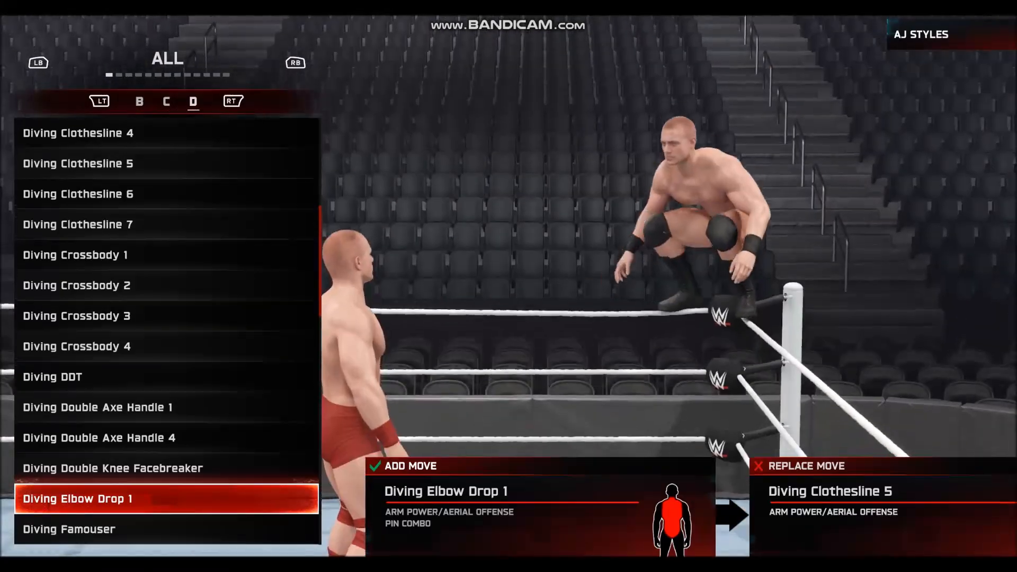
In the game's move list, choose Diving Elbow Drop 1 to replace Diving Clothesline 5
{"action": "key", "text": "Return"}
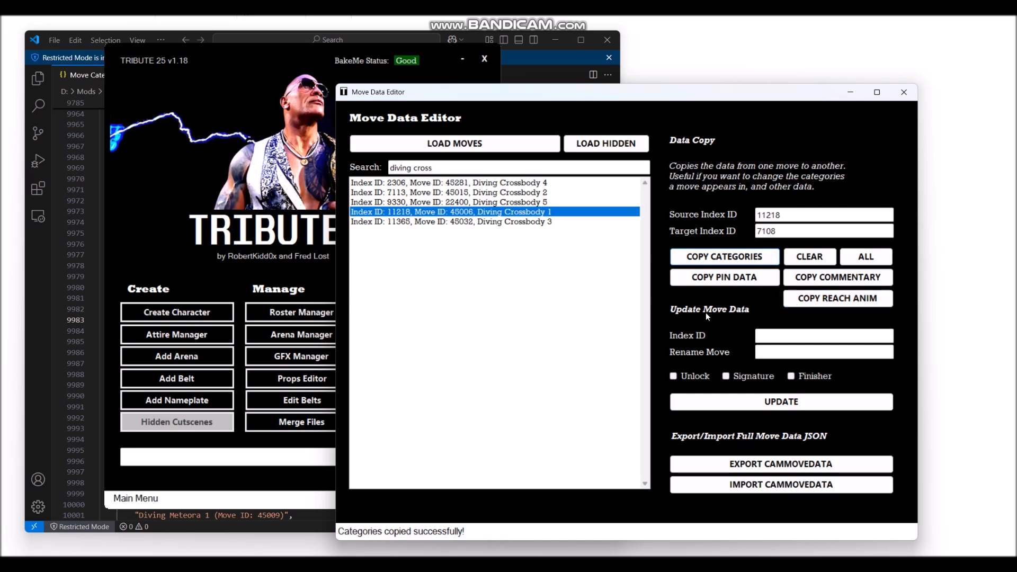
{"action": "left_click", "coordinate": [789, 333]}
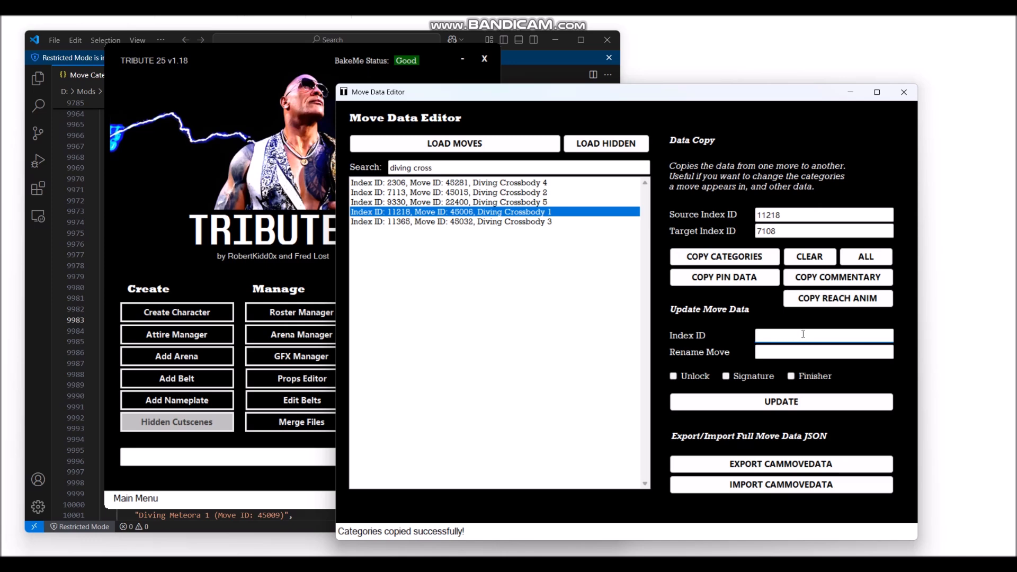
{"action": "left_click", "coordinate": [790, 352]}
{"action": "type", "text": "New Move"}
{"action": "key", "text": "BackSpace"}
{"action": "key", "text": "BackSpace"}
{"action": "key", "text": "BackSpace"}
{"action": "key", "text": "BackSpace"}
{"action": "key", "text": "BackSpace"}
{"action": "key", "text": "BackSpace"}
{"action": "key", "text": "BackSpace"}
{"action": "key", "text": "BackSpace"}
{"action": "left_click", "coordinate": [677, 376]}
{"action": "left_click", "coordinate": [674, 377]}
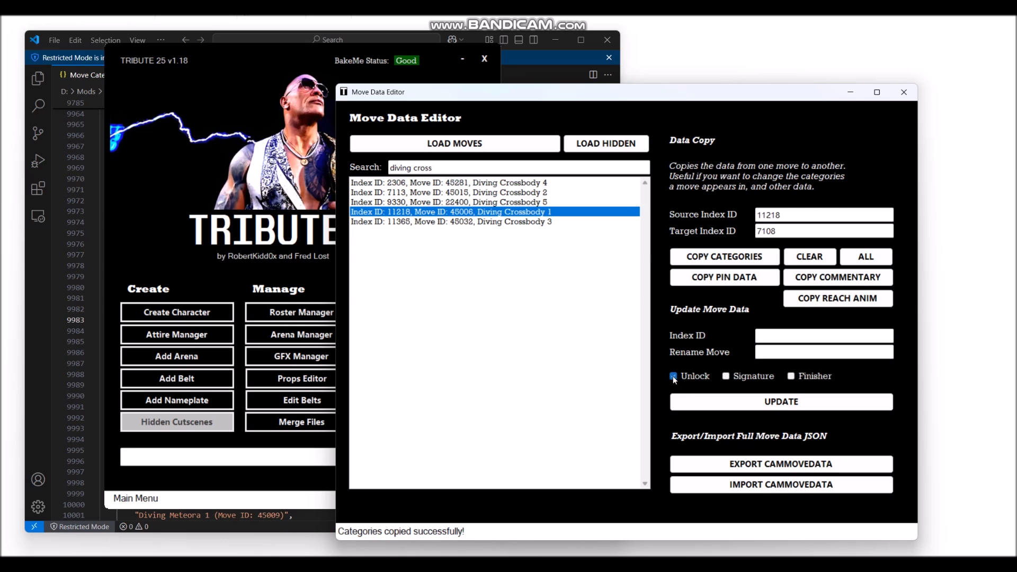
{"action": "left_click", "coordinate": [725, 377]}
{"action": "left_click", "coordinate": [791, 377]}
Fill in the move update with Index ID 11218 and the new name "Diving Whatever", and mark it as a finisher
{"action": "left_click", "coordinate": [767, 333]}
{"action": "type", "text": "11218"}
{"action": "left_click", "coordinate": [790, 354]}
{"action": "type", "text": "Diving Wh"}
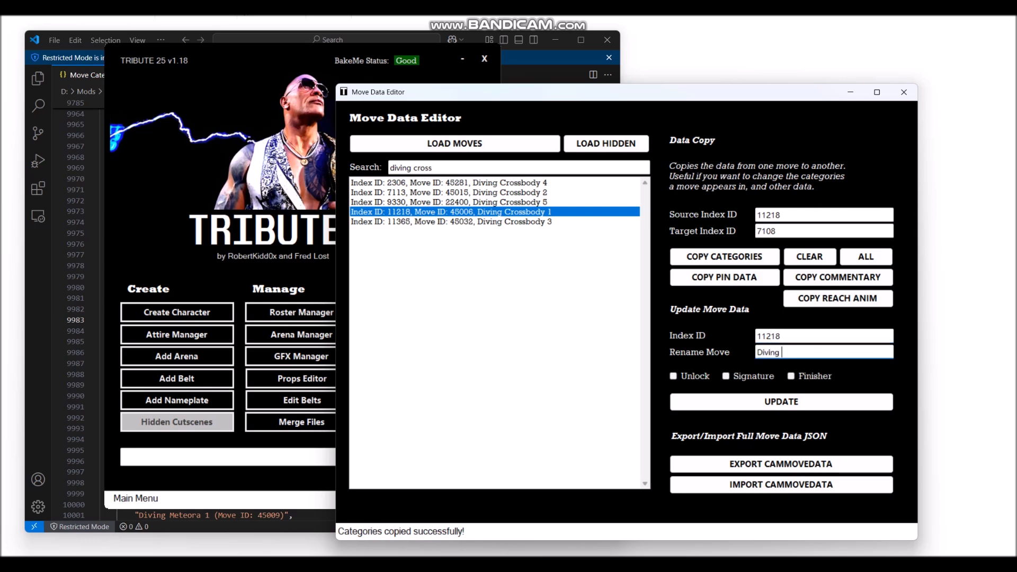
{"action": "type", "text": "atever"}
{"action": "left_click", "coordinate": [792, 376]}
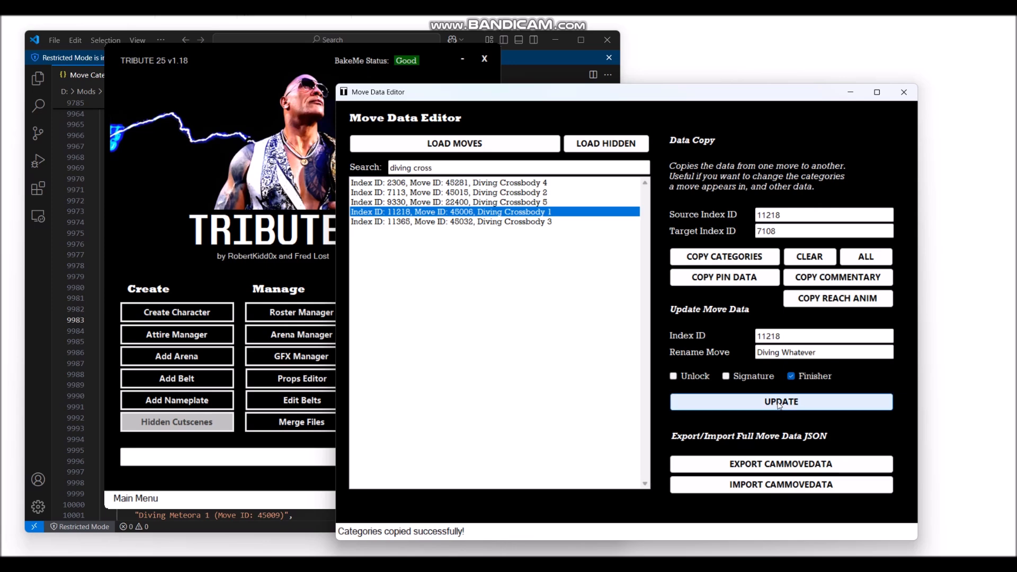
Clear the new move name and the Index ID from the move update fields
{"action": "left_click_drag", "start_coordinate": [830, 353], "coordinate": [747, 351]}
{"action": "key", "text": "BackSpace"}
{"action": "left_click_drag", "start_coordinate": [804, 336], "coordinate": [738, 339]}
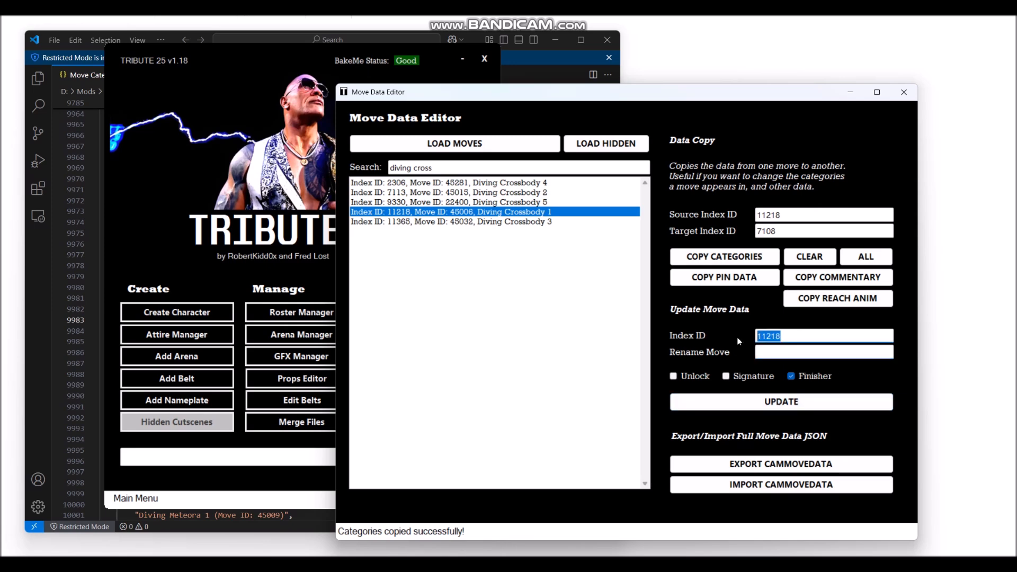
{"action": "key", "text": "BackSpace"}
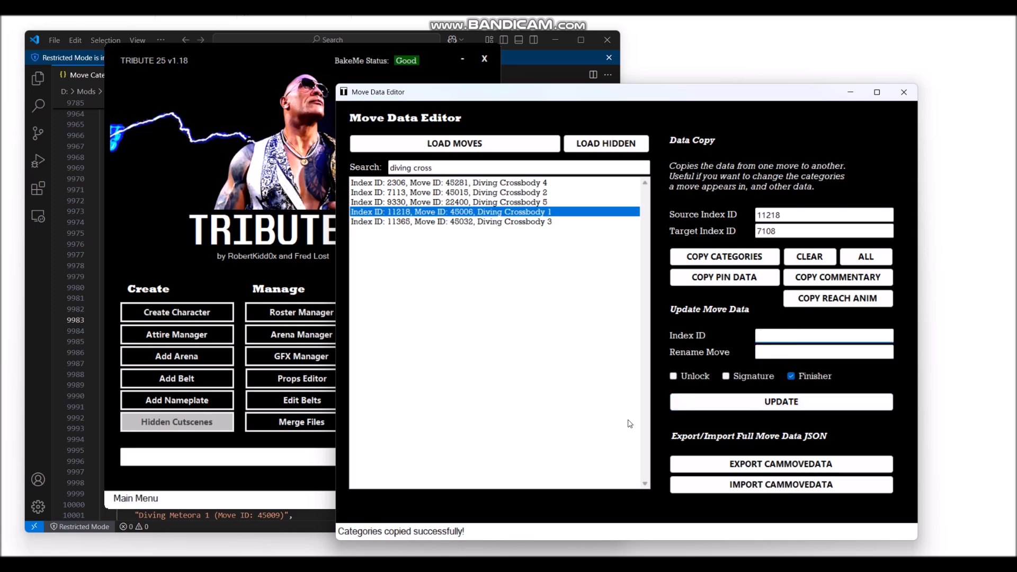